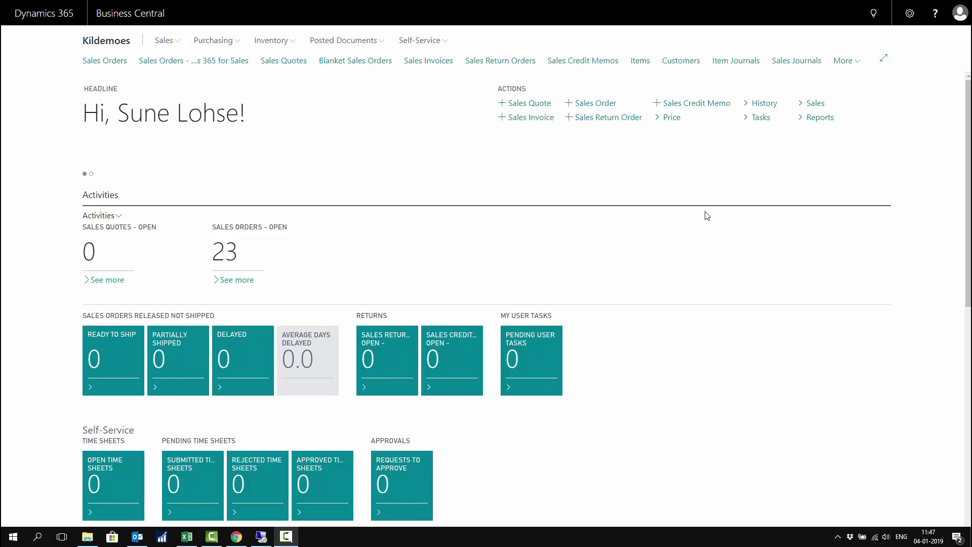
Start a Tell Me search for 'vendor' from the Business Central home page.
click(874, 14)
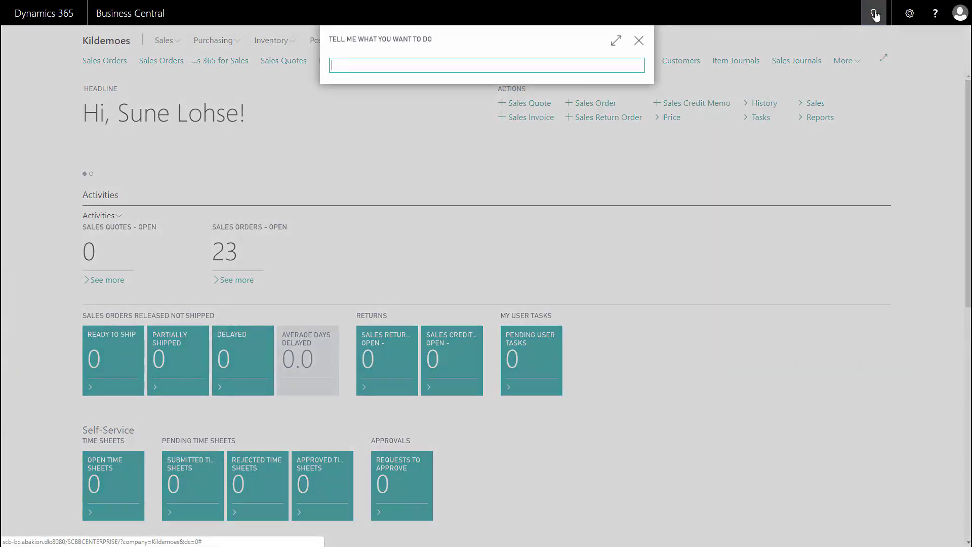
text(vendor)
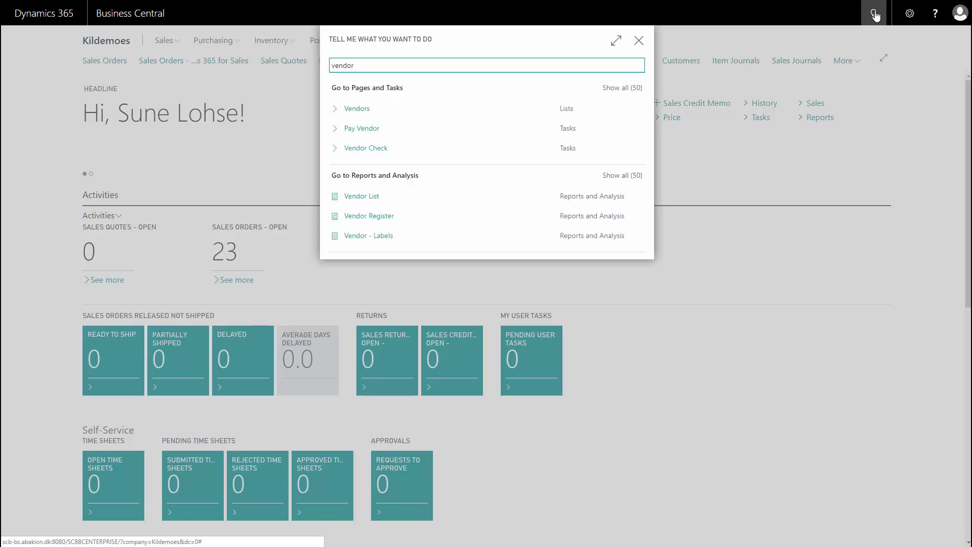
Go to the Vendors list and expand the Vendor actions with the _TEMPLATE vendor selected.
click(371, 118)
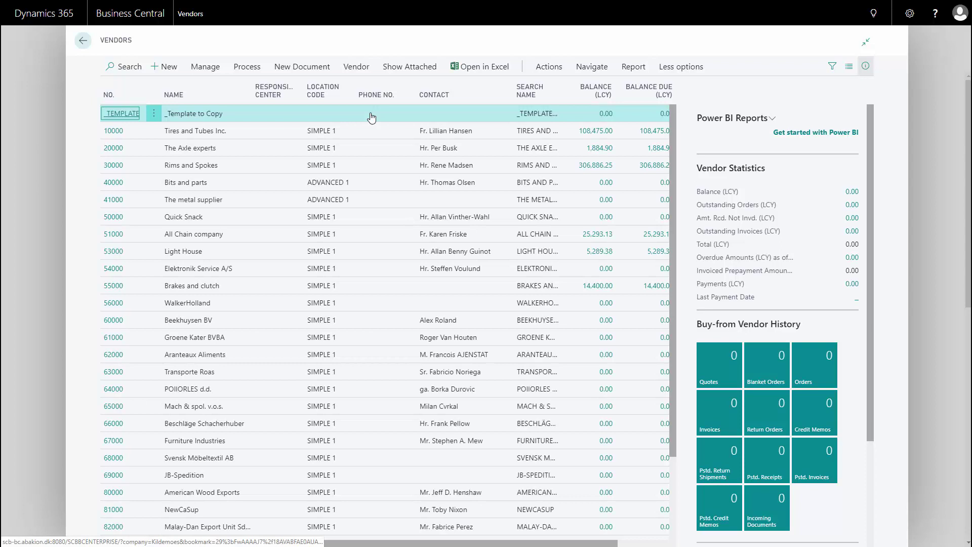
click(357, 67)
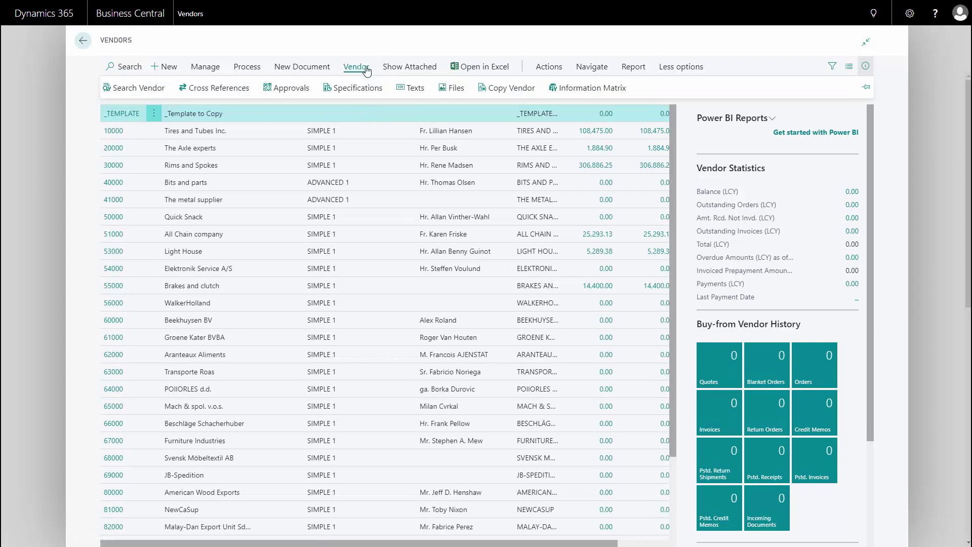
click(195, 115)
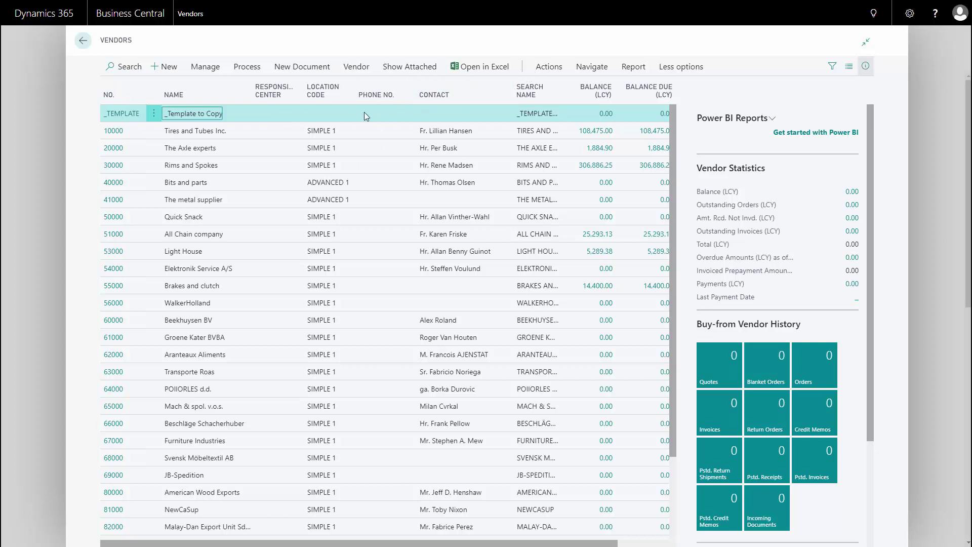
click(360, 69)
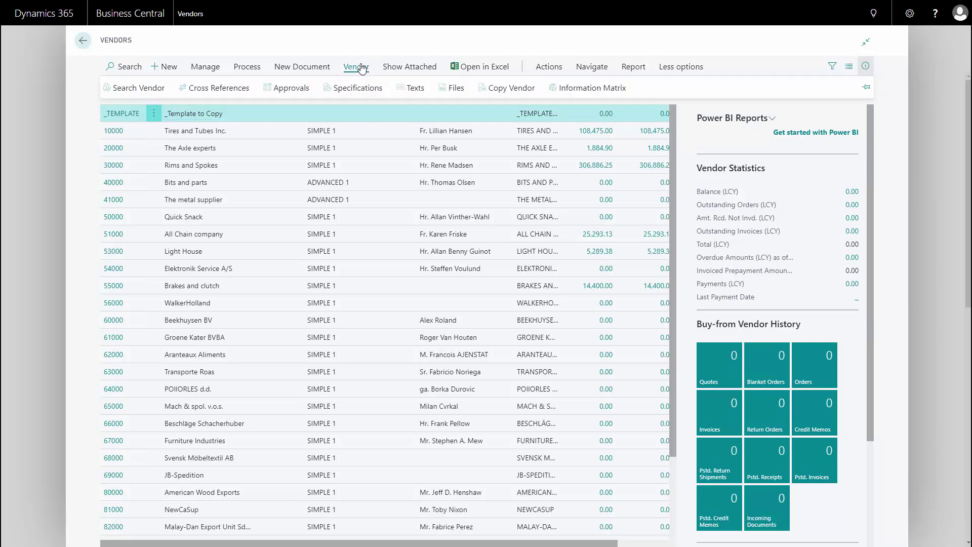
Copy the _TEMPLATE vendor into new vendor 10010 'Saddle Company', keeping all copy options.
click(509, 92)
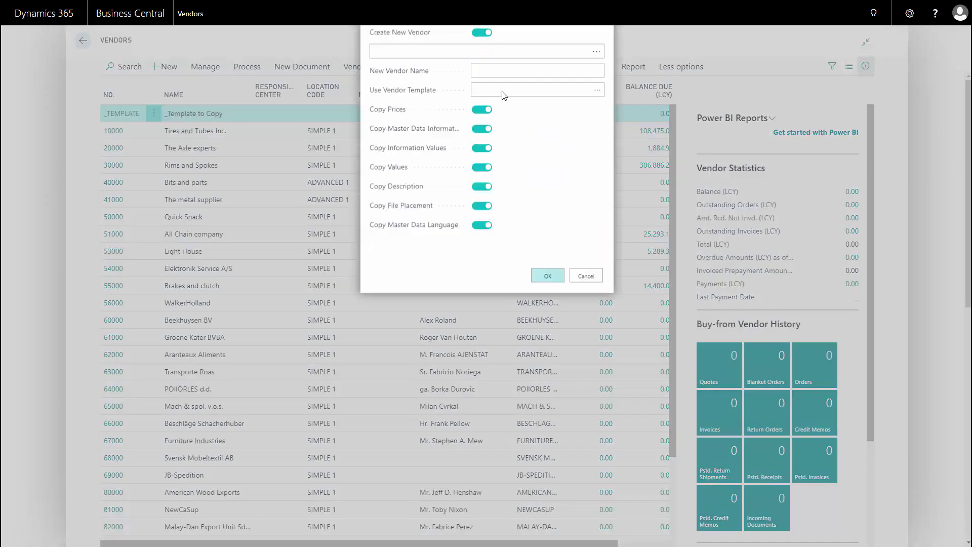
click(407, 123)
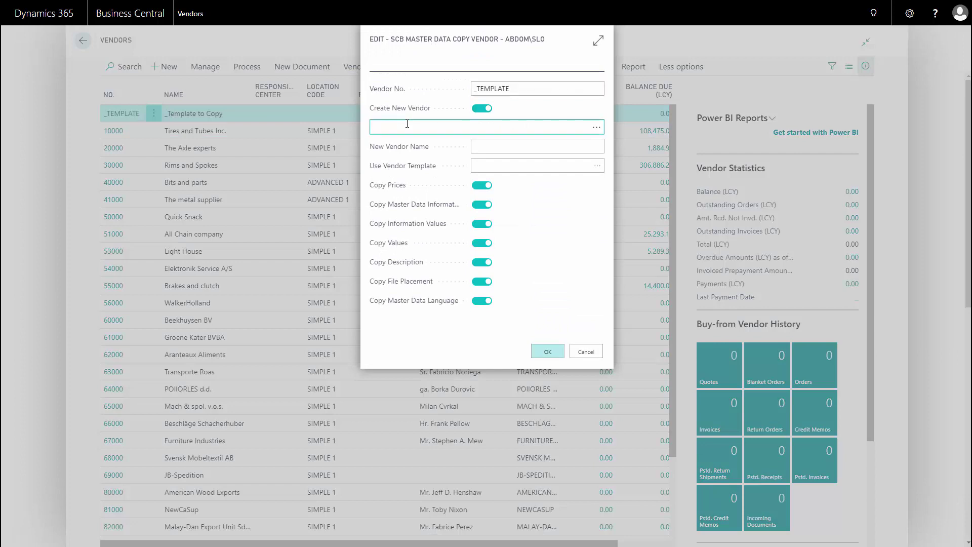
text(1)
text(0010)
key(Tab)
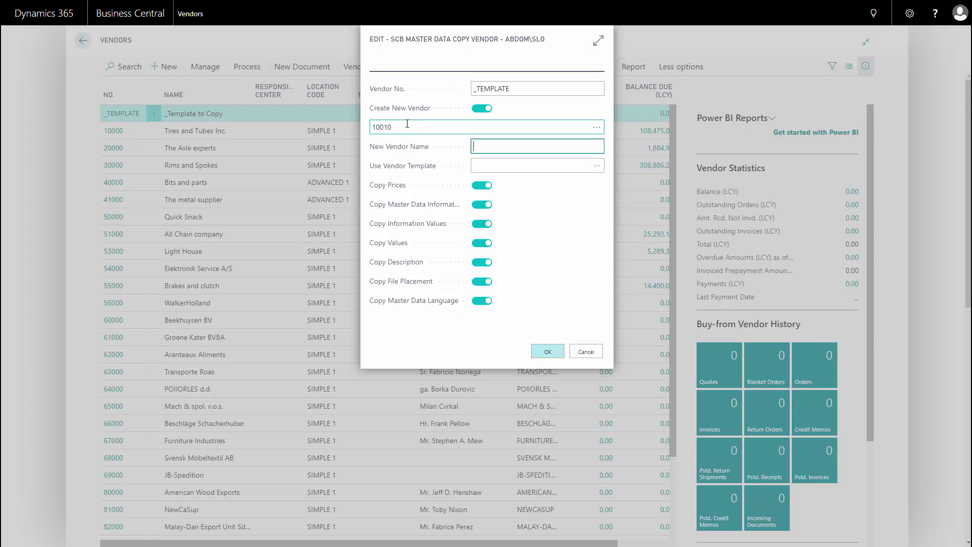
text(Saddl)
text(e Company)
key(Tab)
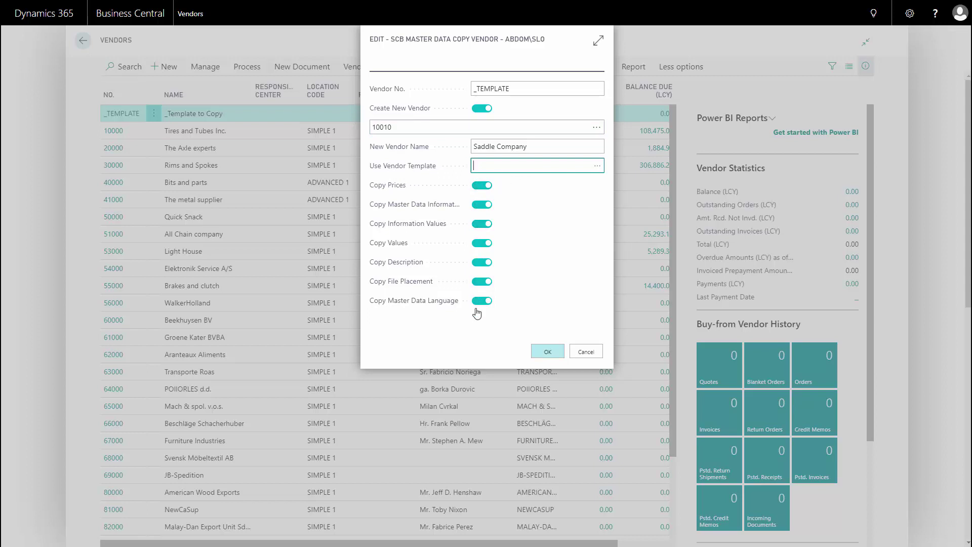
click(546, 354)
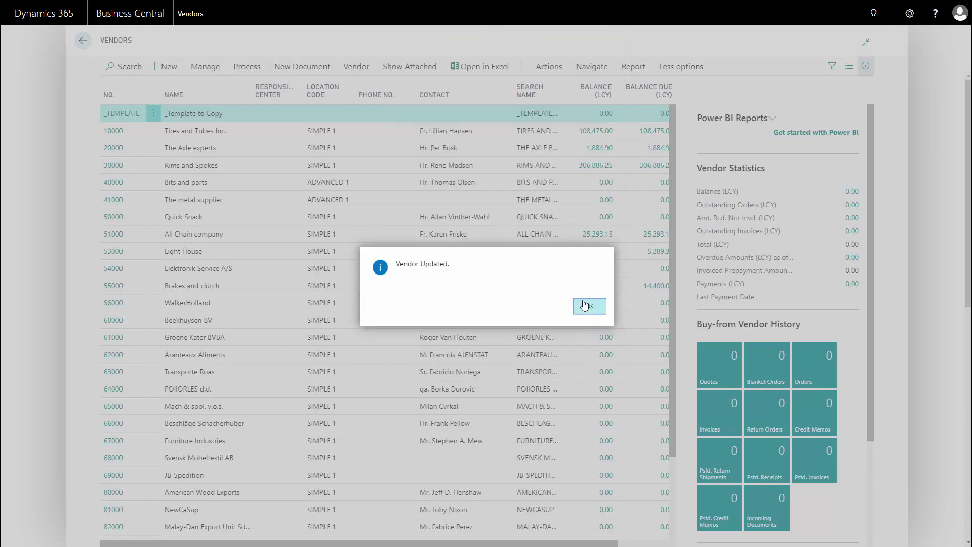
Dismiss the Vendor Updated message and select the new 10010 Saddle Company row.
click(588, 305)
click(191, 148)
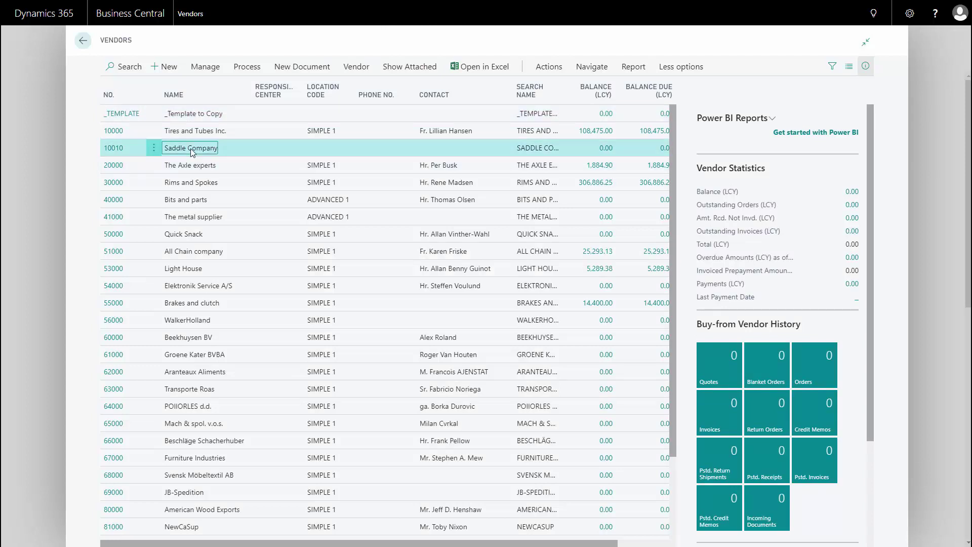